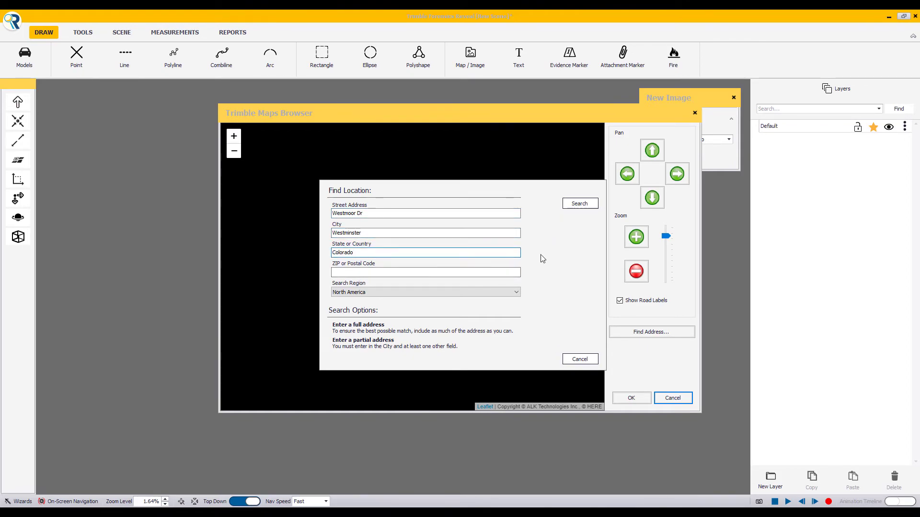
Search the aerial map and frame Westmoor Dr with the golf course.
{"action": "left_click", "coordinate": [496, 297]}
{"action": "left_click", "coordinate": [562, 220]}
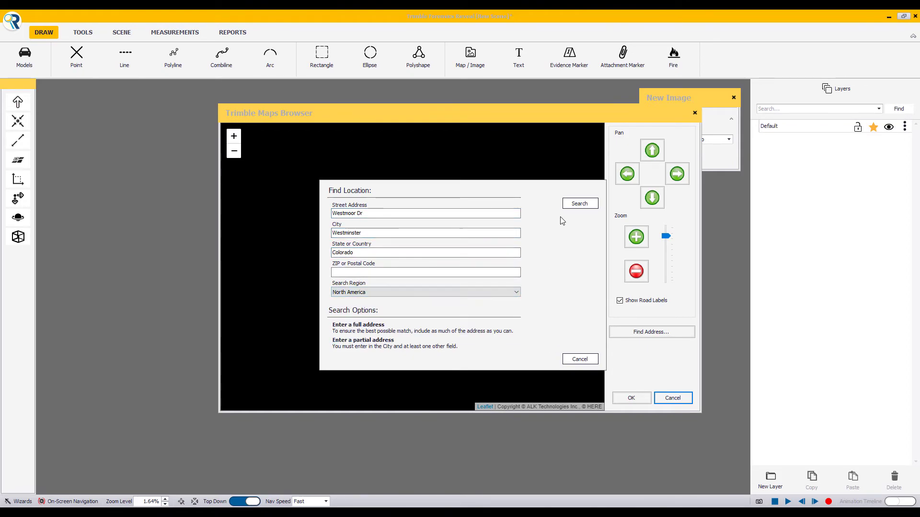
{"action": "left_click", "coordinate": [572, 205]}
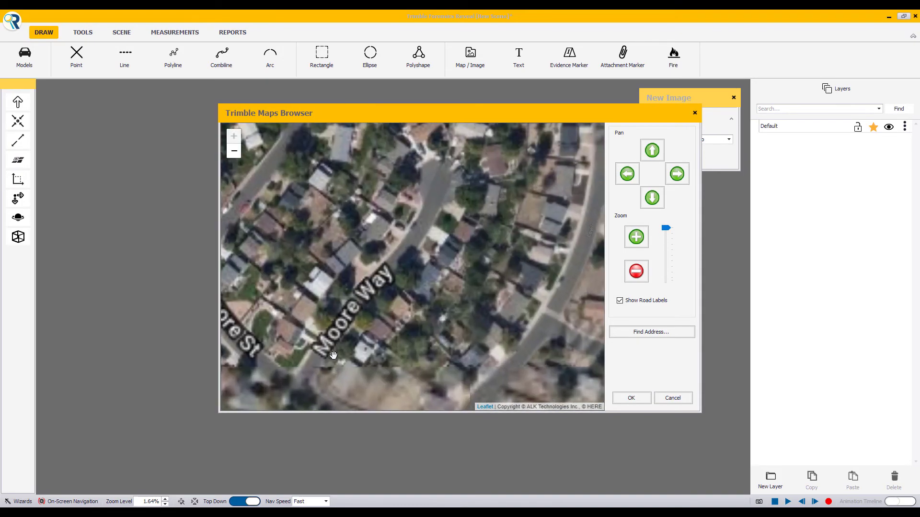
{"action": "scroll", "coordinate": [430, 232], "scroll_direction": "down", "scroll_amount": 1}
{"action": "left_click_drag", "start_coordinate": [429, 232], "coordinate": [479, 365]}
{"action": "left_click_drag", "start_coordinate": [480, 240], "coordinate": [542, 354]}
{"action": "scroll", "coordinate": [542, 354], "scroll_direction": "up", "scroll_amount": 1}
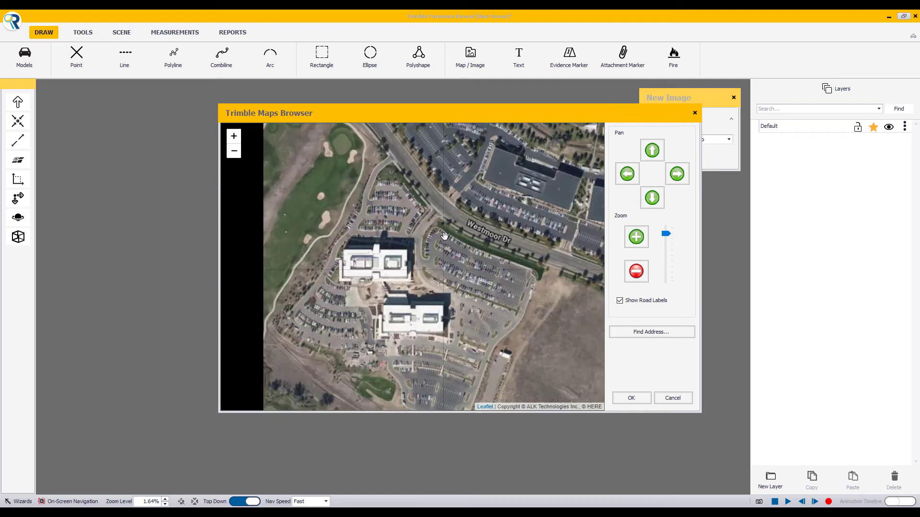
{"action": "scroll", "coordinate": [542, 354], "scroll_direction": "up", "scroll_amount": 1}
{"action": "left_click_drag", "start_coordinate": [479, 264], "coordinate": [503, 335]}
{"action": "mouse_move", "coordinate": [430, 238]}
{"action": "left_mouse_down"}
{"action": "mouse_move", "coordinate": [447, 321]}
{"action": "mouse_move", "coordinate": [429, 287]}
{"action": "left_mouse_up"}
Hide road labels, import the framed aerial photo, and recentre it on the road.
{"action": "left_click", "coordinate": [619, 300]}
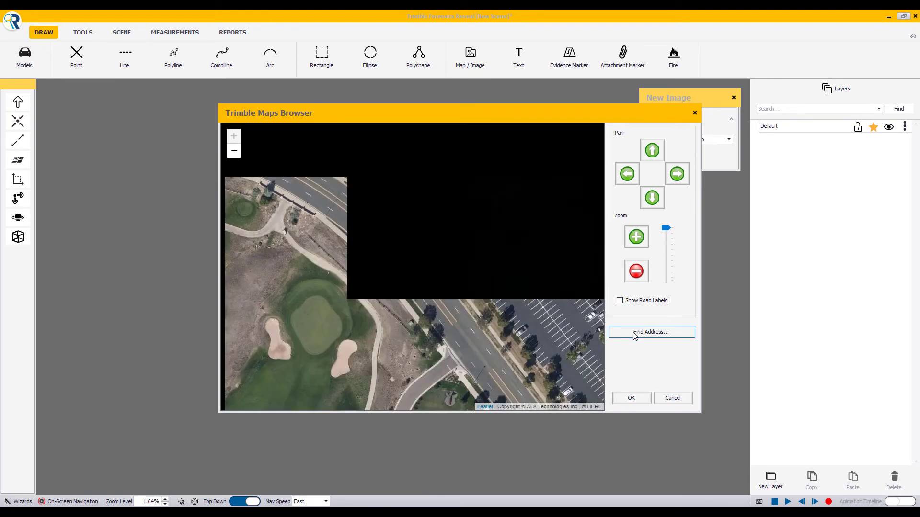
{"action": "left_click", "coordinate": [631, 398]}
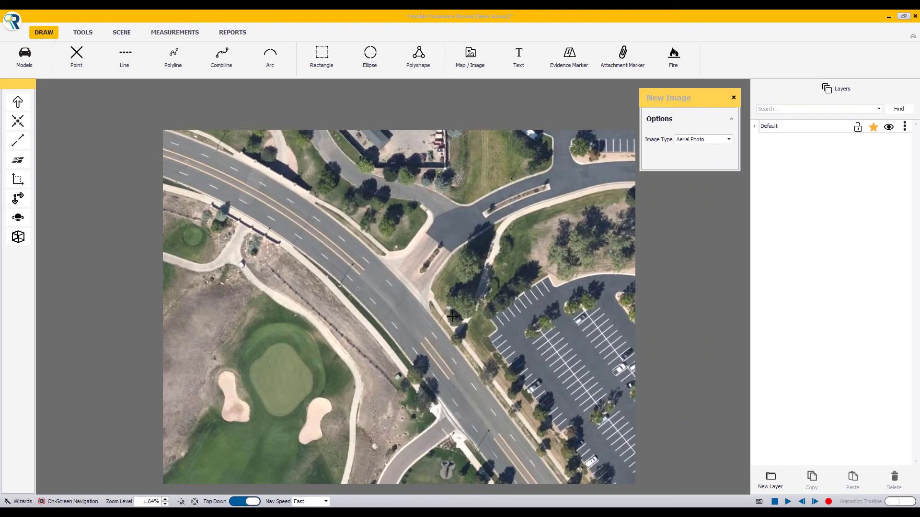
{"action": "scroll", "coordinate": [426, 293], "scroll_direction": "up", "scroll_amount": 5}
{"action": "middle_click_drag", "start_coordinate": [402, 273], "coordinate": [473, 369]}
{"action": "scroll", "coordinate": [417, 366], "scroll_direction": "down", "scroll_amount": 2}
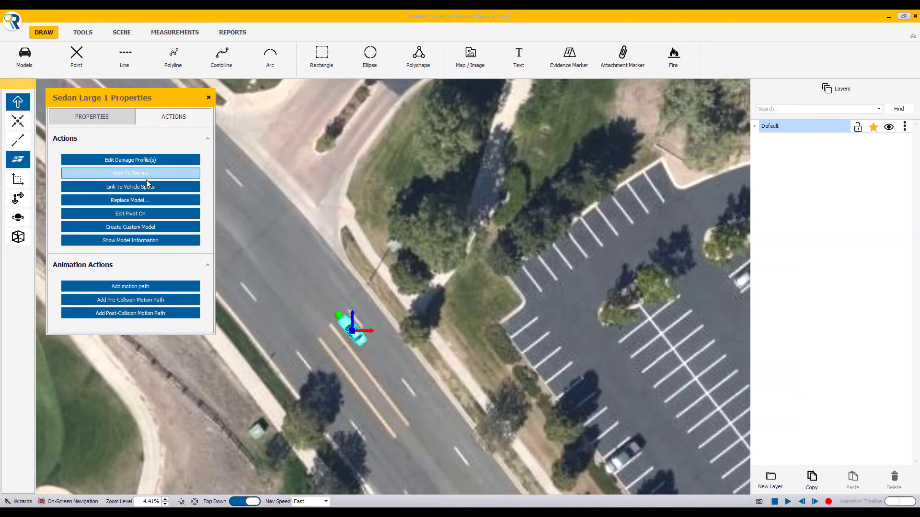
Link the sedan to 4N6XPRT Vehicle Specs and scroll through the model years list.
{"action": "left_click", "coordinate": [144, 186]}
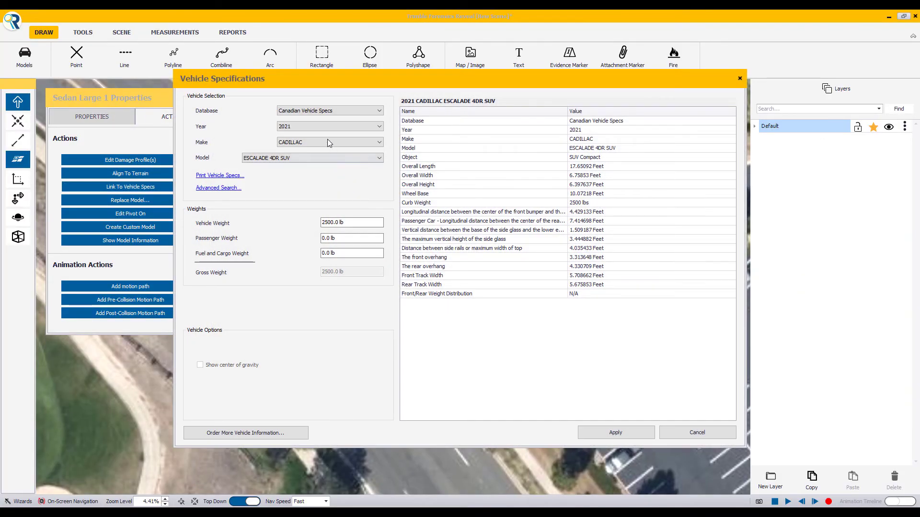
{"action": "left_click", "coordinate": [317, 111]}
{"action": "left_click", "coordinate": [312, 125]}
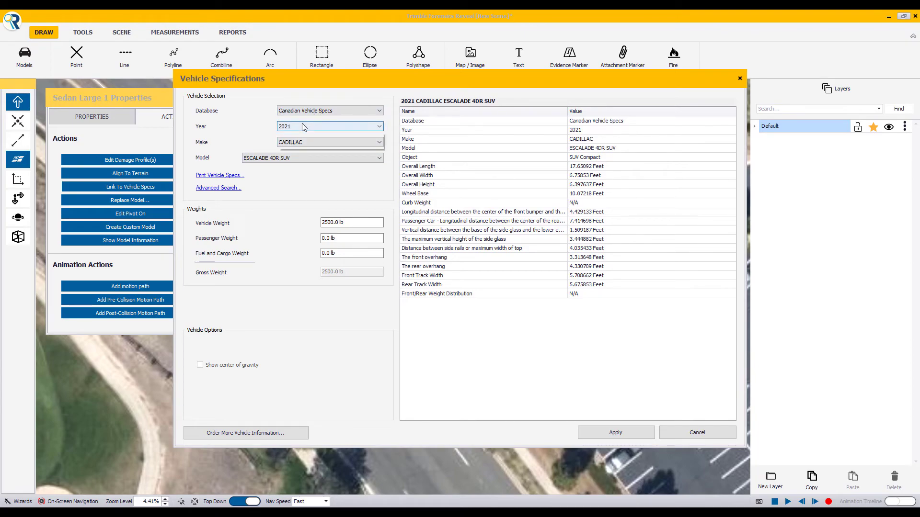
{"action": "left_click", "coordinate": [307, 127]}
{"action": "scroll", "coordinate": [328, 180], "scroll_direction": "down", "scroll_amount": 3}
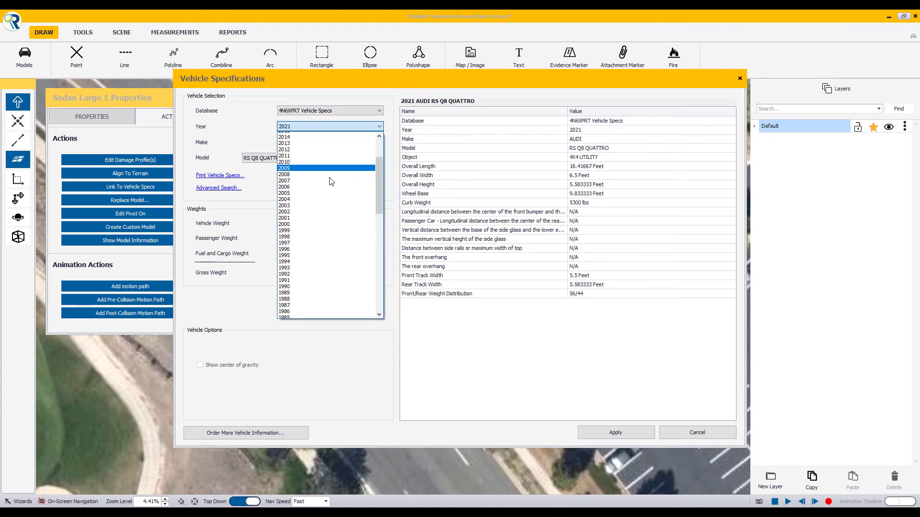
{"action": "scroll", "coordinate": [331, 184], "scroll_direction": "down", "scroll_amount": 4}
{"action": "scroll", "coordinate": [336, 189], "scroll_direction": "down", "scroll_amount": 4}
{"action": "scroll", "coordinate": [341, 197], "scroll_direction": "down", "scroll_amount": 4}
{"action": "scroll", "coordinate": [337, 204], "scroll_direction": "down", "scroll_amount": 5}
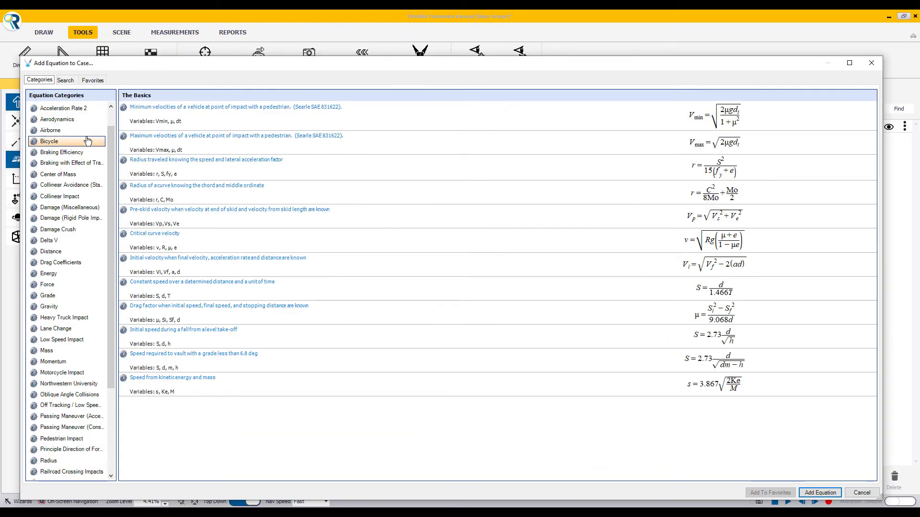
Browse the Delta V, Distance and Force equation categories in the library.
{"action": "scroll", "coordinate": [87, 140], "scroll_direction": "up", "scroll_amount": 1}
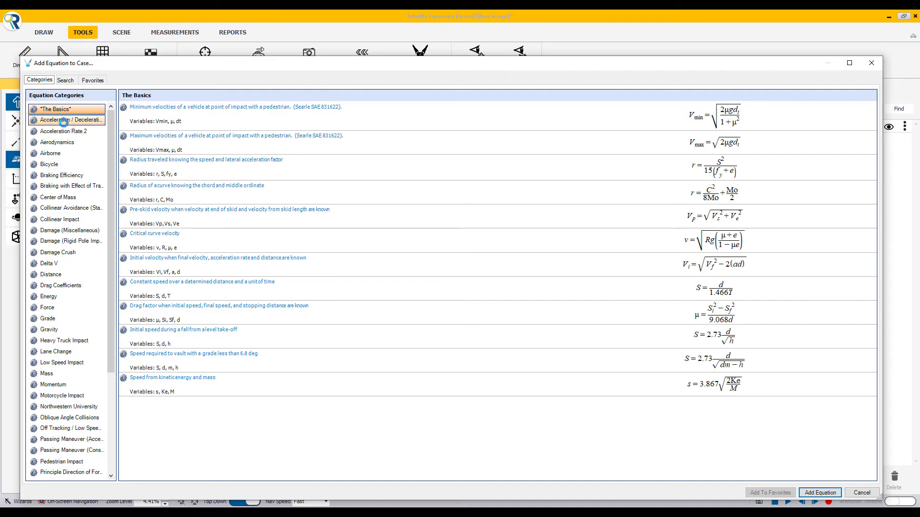
{"action": "left_click", "coordinate": [58, 266]}
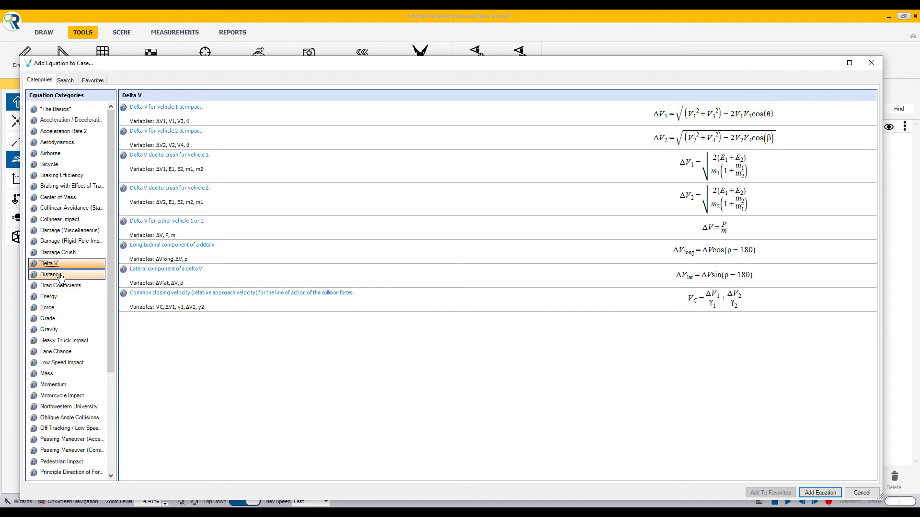
{"action": "left_click", "coordinate": [60, 275]}
{"action": "left_click", "coordinate": [61, 306]}
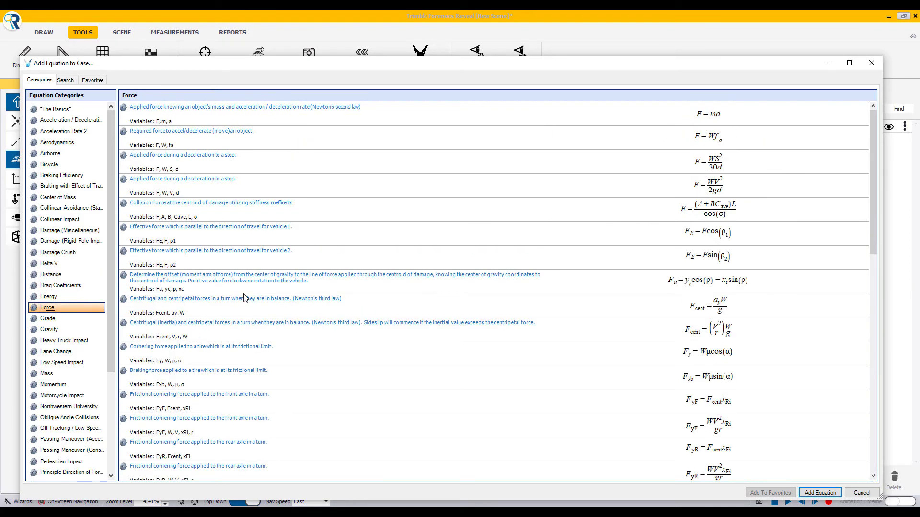
Show The Basics equations, then strike point 24 in the measurement log.
{"action": "left_click", "coordinate": [70, 111]}
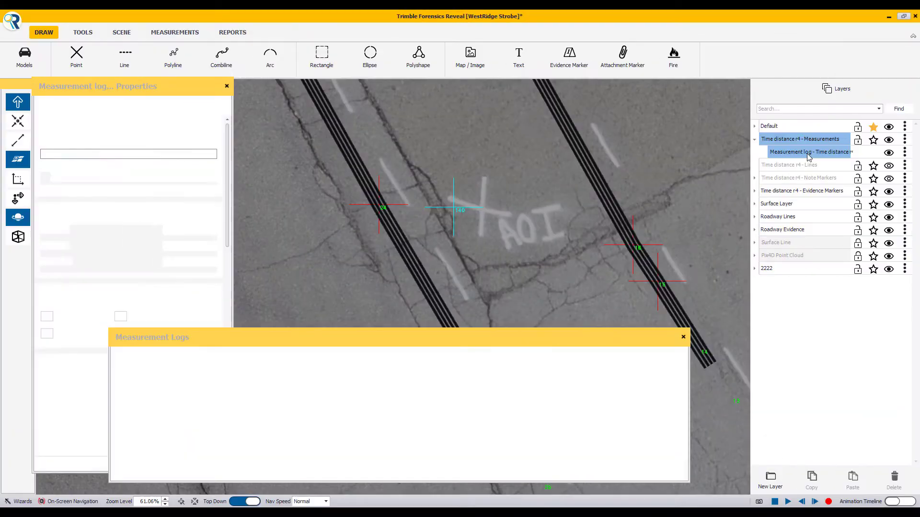
{"action": "left_click", "coordinate": [314, 352]}
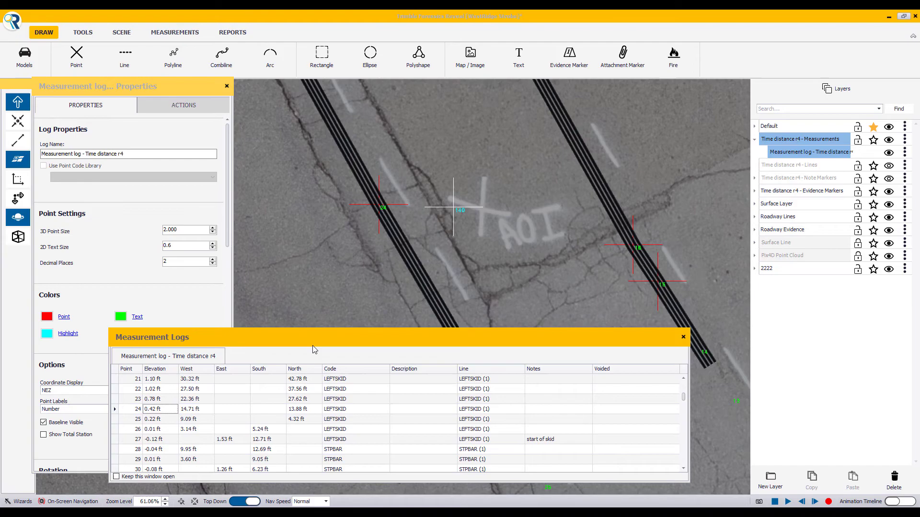
{"action": "right_click", "coordinate": [134, 411]}
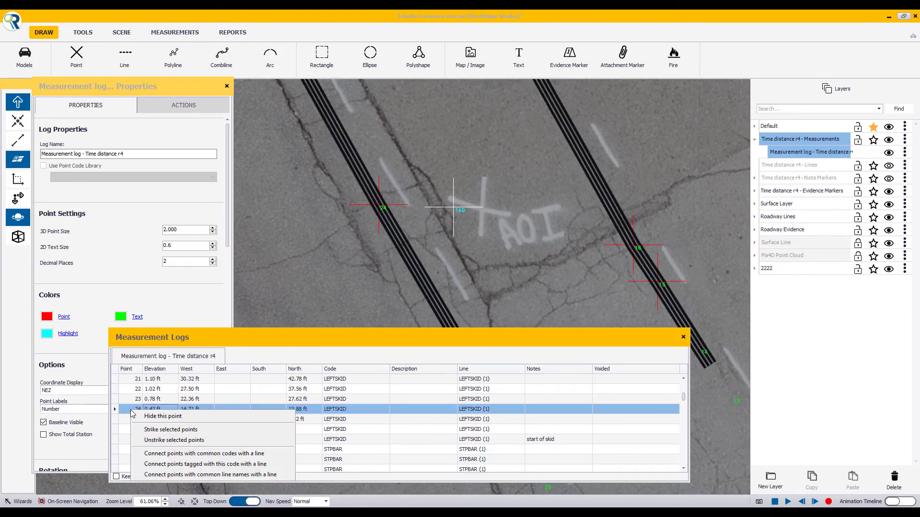
{"action": "left_click", "coordinate": [171, 433]}
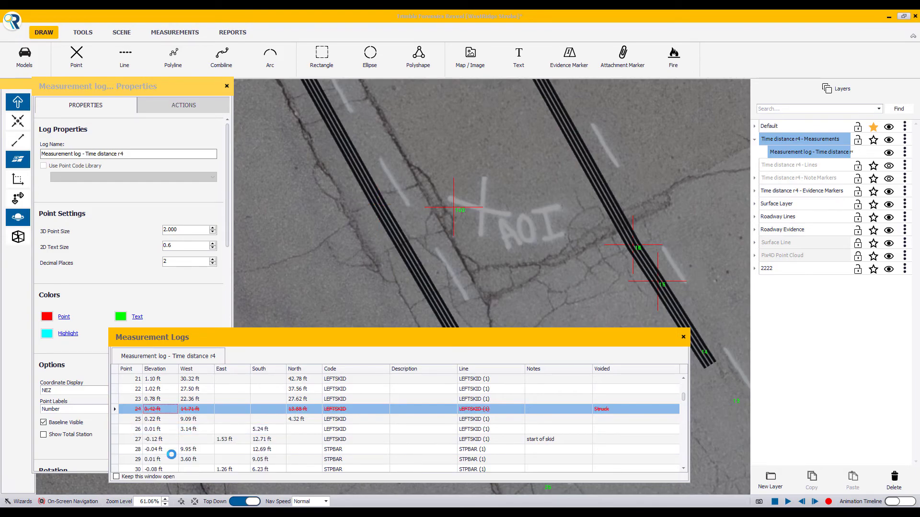
Restore point 24, then strike it out again as voided.
{"action": "right_click", "coordinate": [162, 407]}
{"action": "left_click", "coordinate": [171, 424]}
{"action": "right_click", "coordinate": [159, 409]}
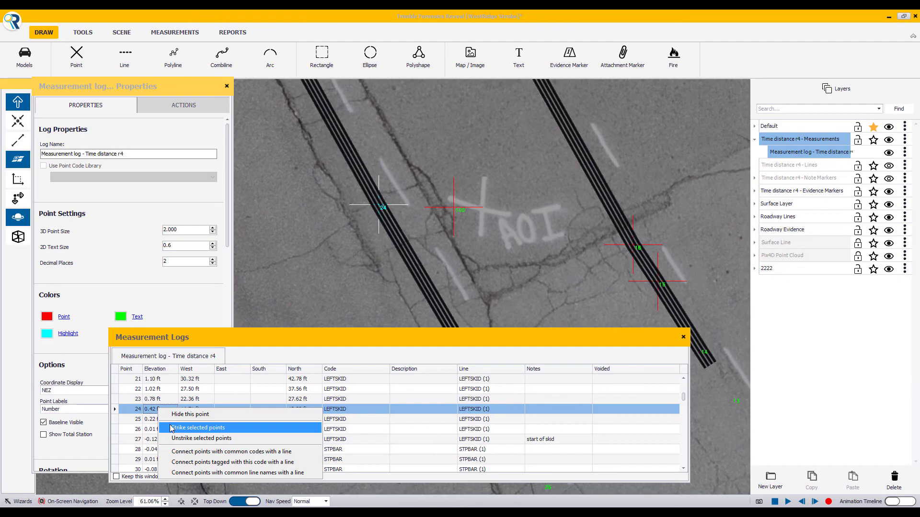
{"action": "left_click", "coordinate": [171, 428]}
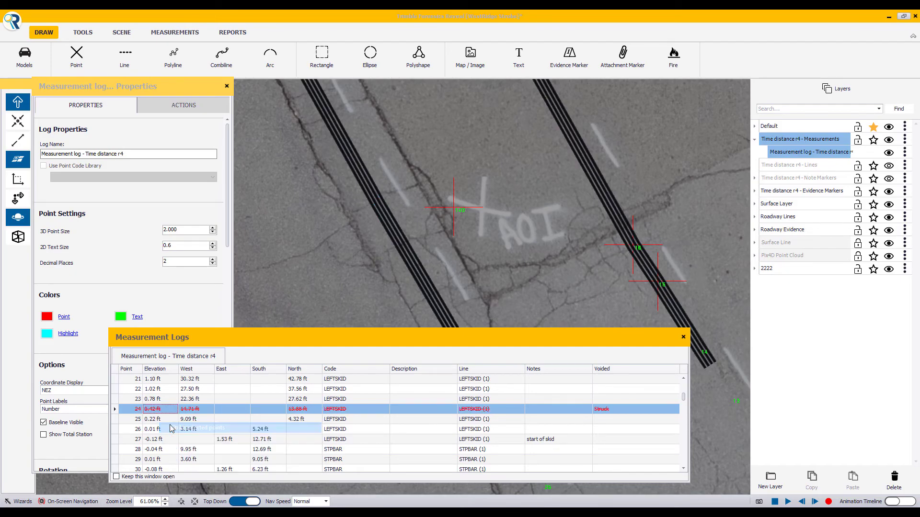
Preview the log's point list printout, enlarged to show rows 10–41.
{"action": "left_click", "coordinate": [184, 105]}
{"action": "left_click", "coordinate": [150, 203]}
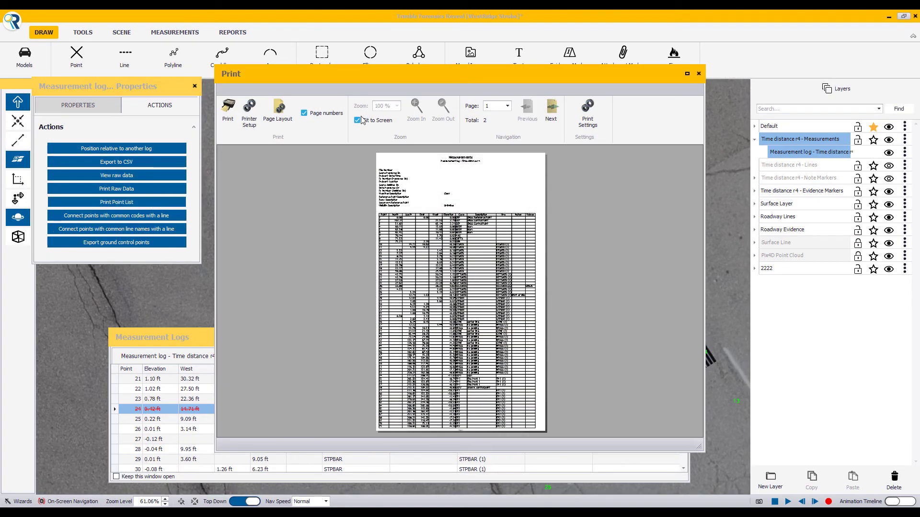
{"action": "left_click", "coordinate": [357, 120]}
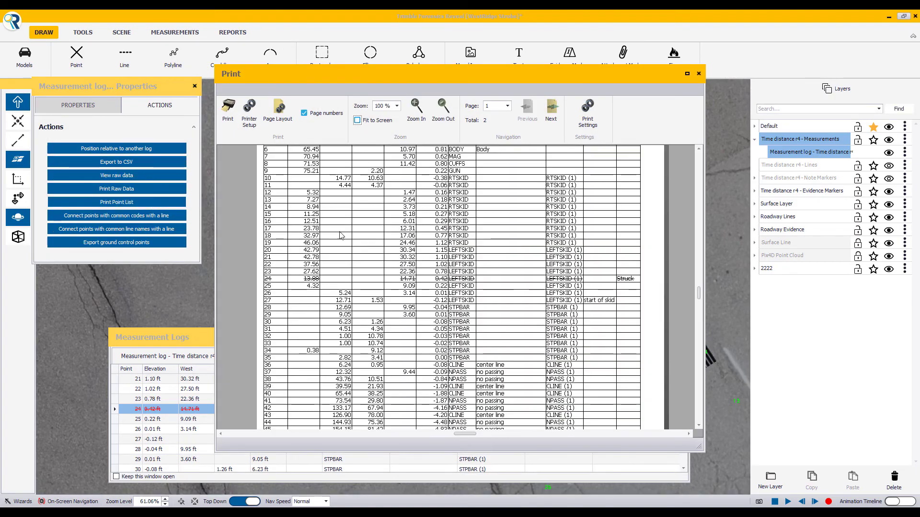
{"action": "left_click_drag", "start_coordinate": [297, 292], "coordinate": [318, 285]}
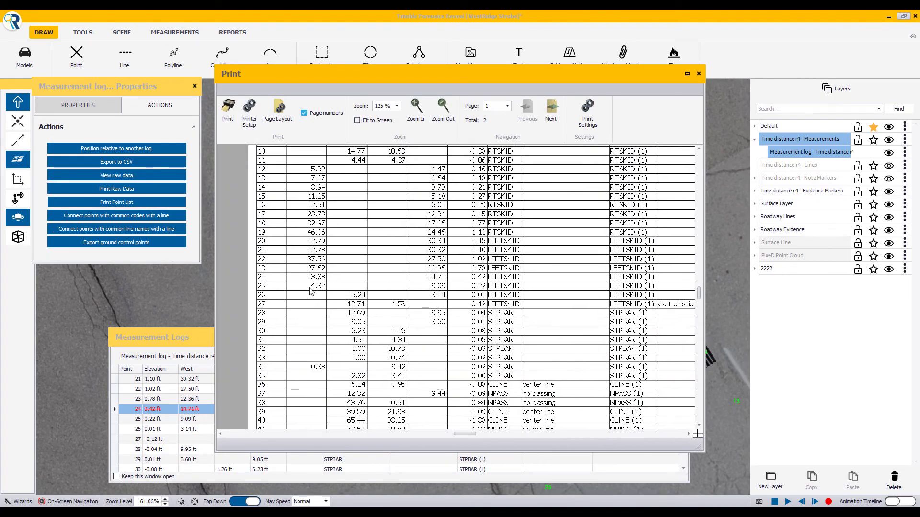
Turn the Struck Points print setting off, then back on.
{"action": "left_click", "coordinate": [587, 113]}
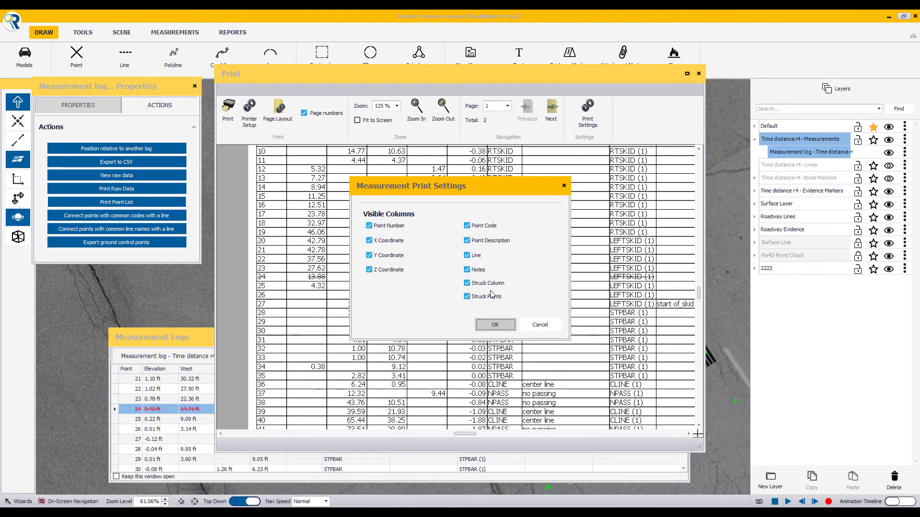
{"action": "left_click", "coordinate": [495, 324]}
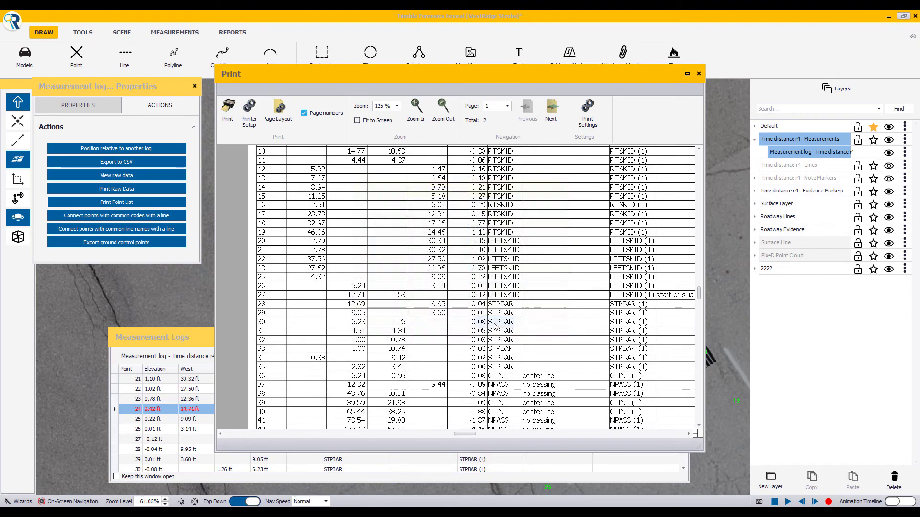
{"action": "left_click", "coordinate": [587, 113]}
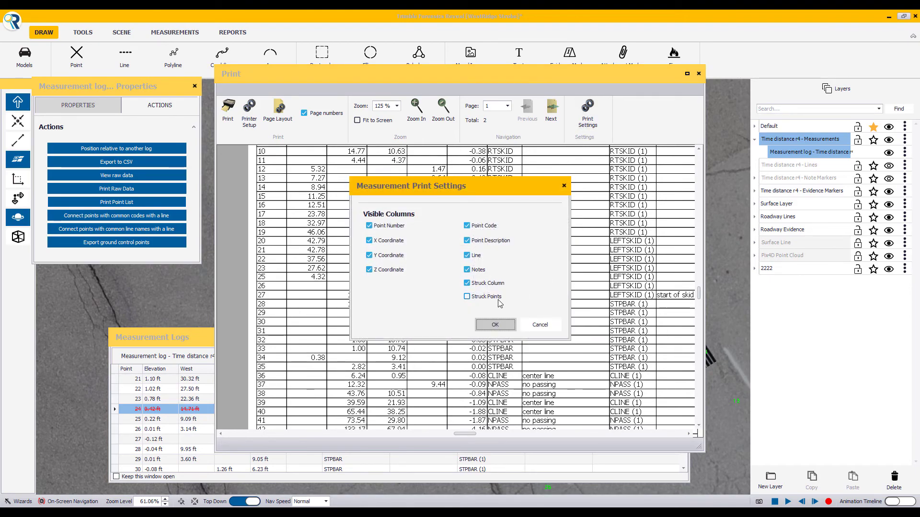
{"action": "left_click", "coordinate": [495, 325]}
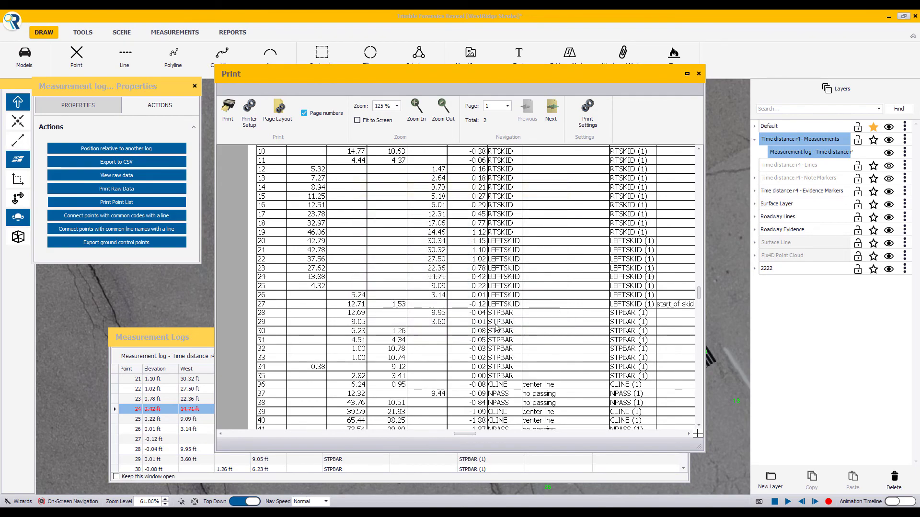
{"action": "scroll", "coordinate": [495, 320], "scroll_direction": "down", "scroll_amount": 1, "text": "ctrl"}
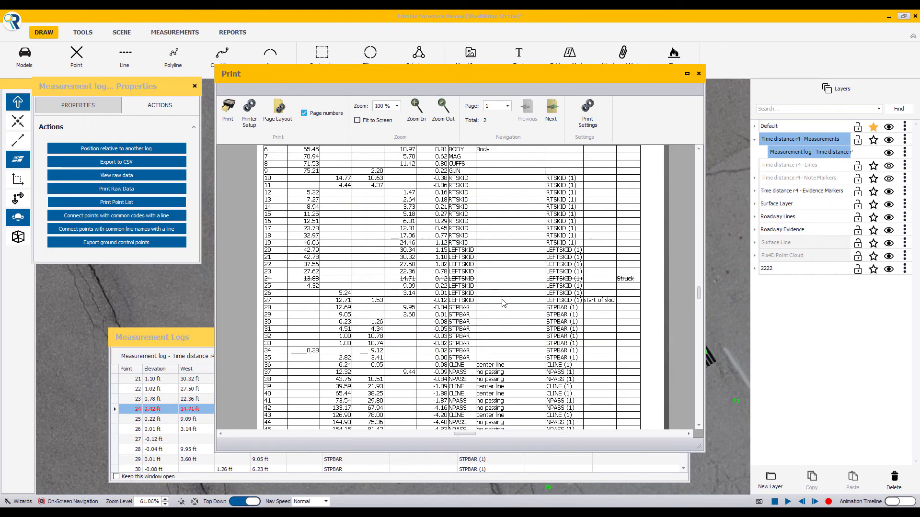
Close the print preview and import the WestR Time Distance ortho photo tif.
{"action": "left_click", "coordinate": [698, 73]}
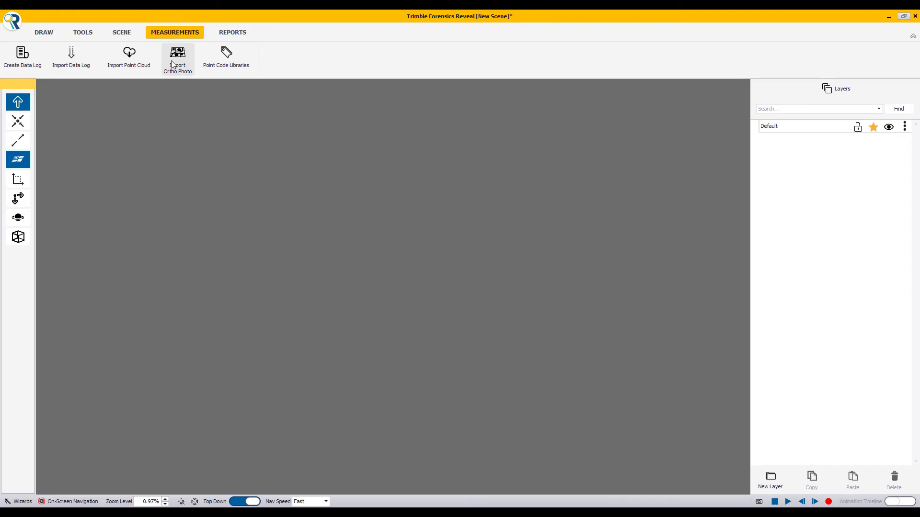
{"action": "left_click", "coordinate": [173, 65]}
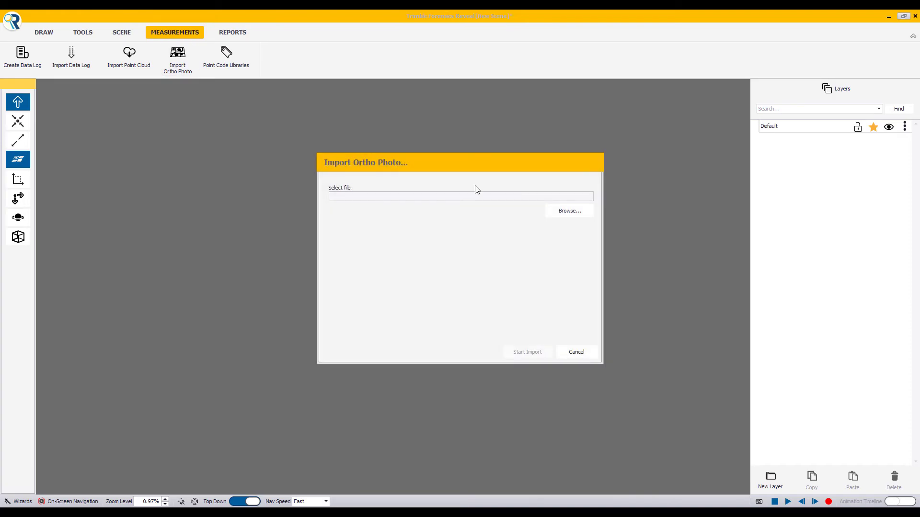
{"action": "left_click", "coordinate": [562, 213]}
{"action": "left_click", "coordinate": [694, 415]}
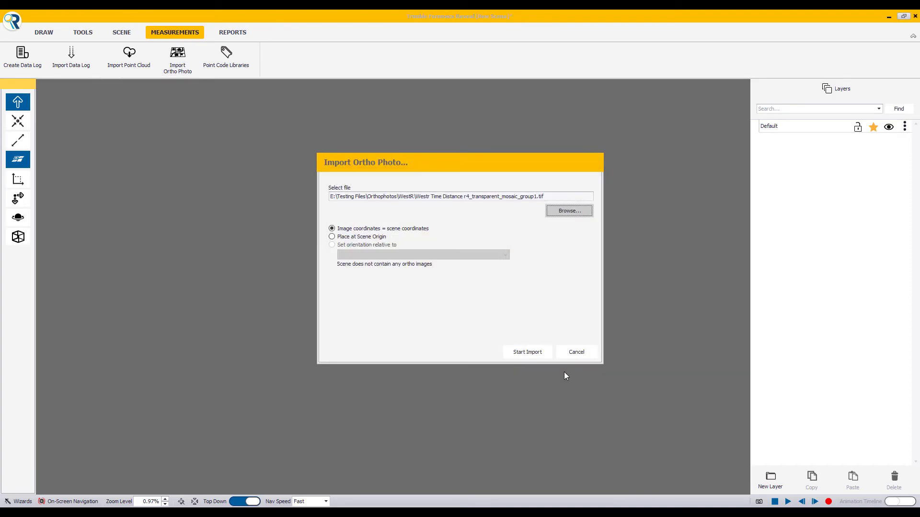
{"action": "left_click", "coordinate": [519, 353]}
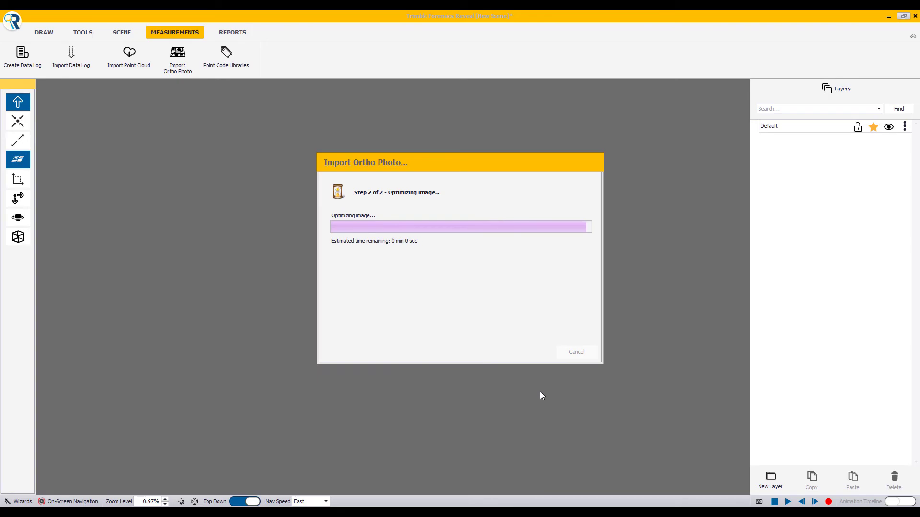
{"action": "left_click", "coordinate": [585, 351]}
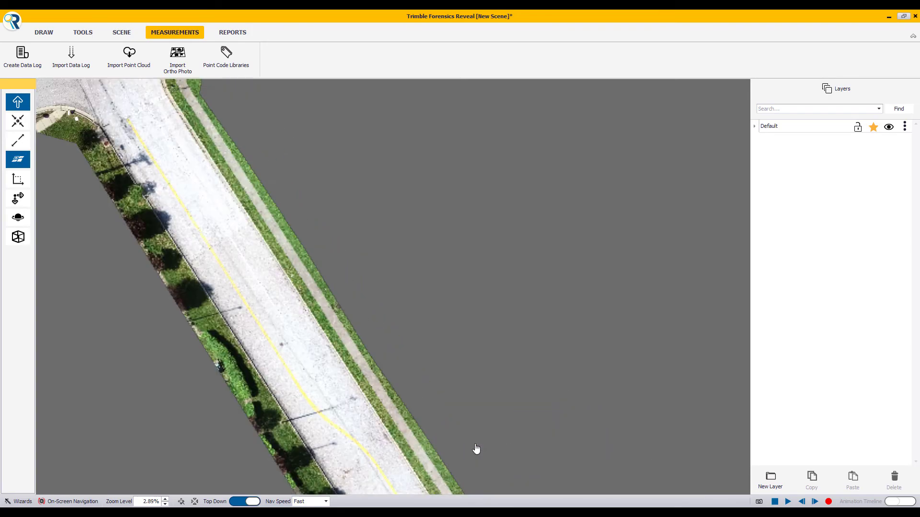
Pan and zoom the ortho photo over the road curve, parking lot and storm drain.
{"action": "left_click_drag", "start_coordinate": [369, 450], "coordinate": [348, 158]}
{"action": "left_click_drag", "start_coordinate": [437, 421], "coordinate": [437, 222]}
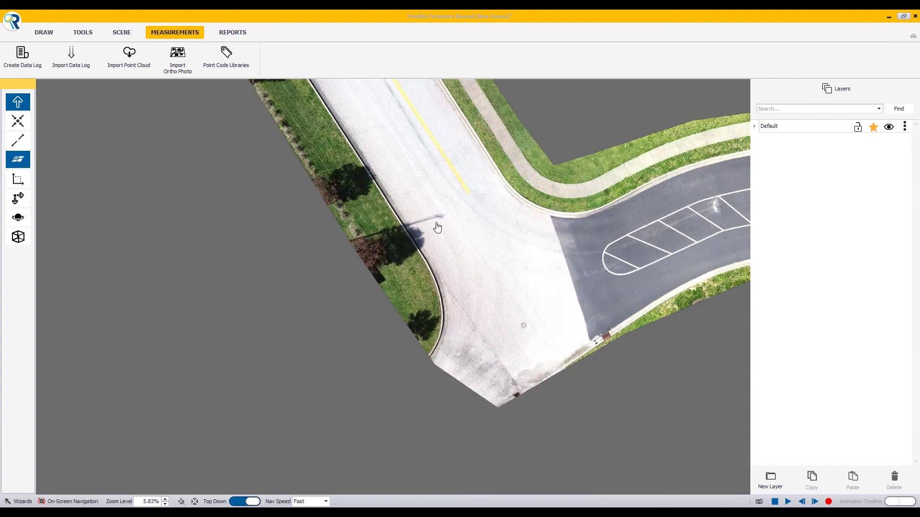
{"action": "scroll", "coordinate": [620, 339], "scroll_direction": "up", "scroll_amount": 2}
{"action": "scroll", "coordinate": [620, 339], "scroll_direction": "up", "scroll_amount": 2}
{"action": "left_click_drag", "start_coordinate": [671, 364], "coordinate": [296, 321]}
{"action": "scroll", "coordinate": [296, 320], "scroll_direction": "up", "scroll_amount": 3}
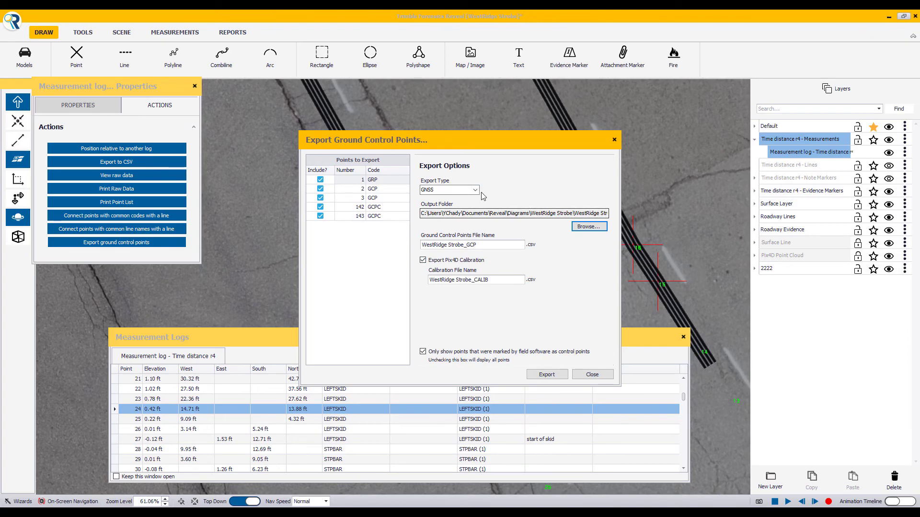
{"action": "left_click", "coordinate": [475, 190]}
{"action": "left_click", "coordinate": [470, 206]}
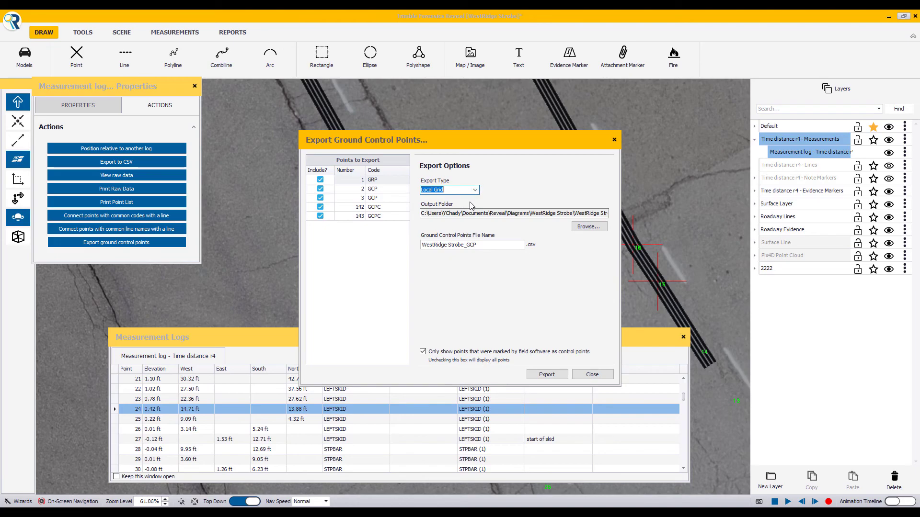
{"action": "left_click", "coordinate": [476, 191]}
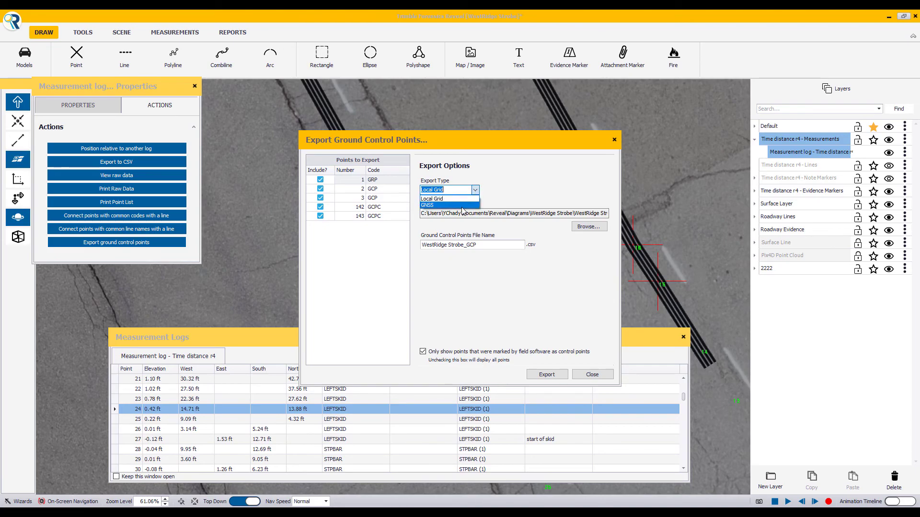
{"action": "left_click", "coordinate": [462, 206]}
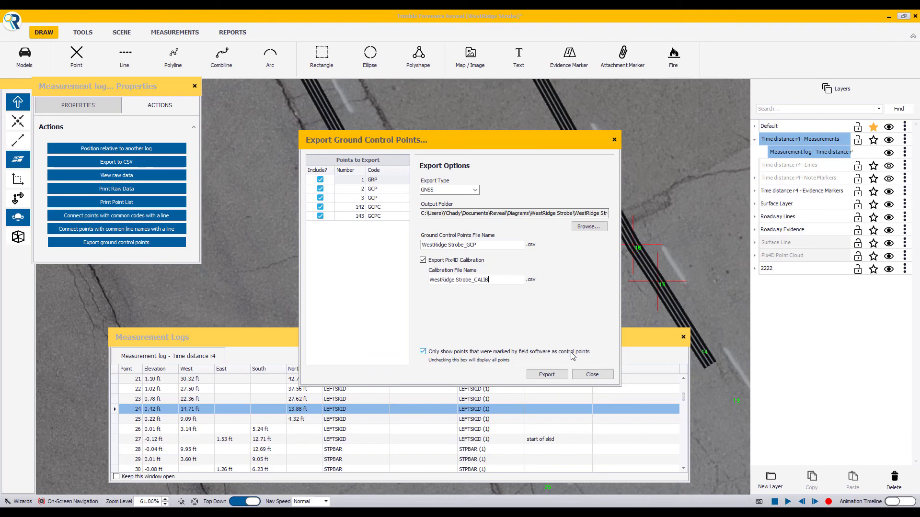
Close the Export Ground Control Points dialog.
{"action": "left_click", "coordinate": [592, 376]}
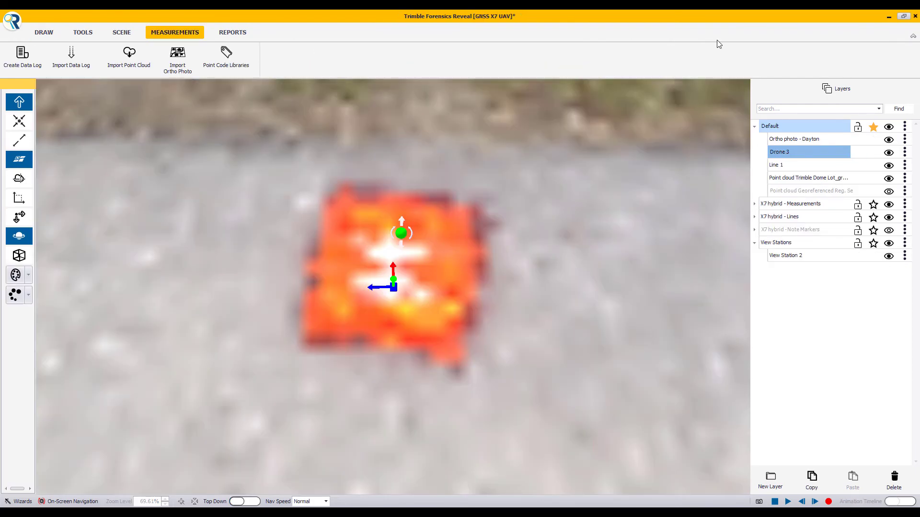